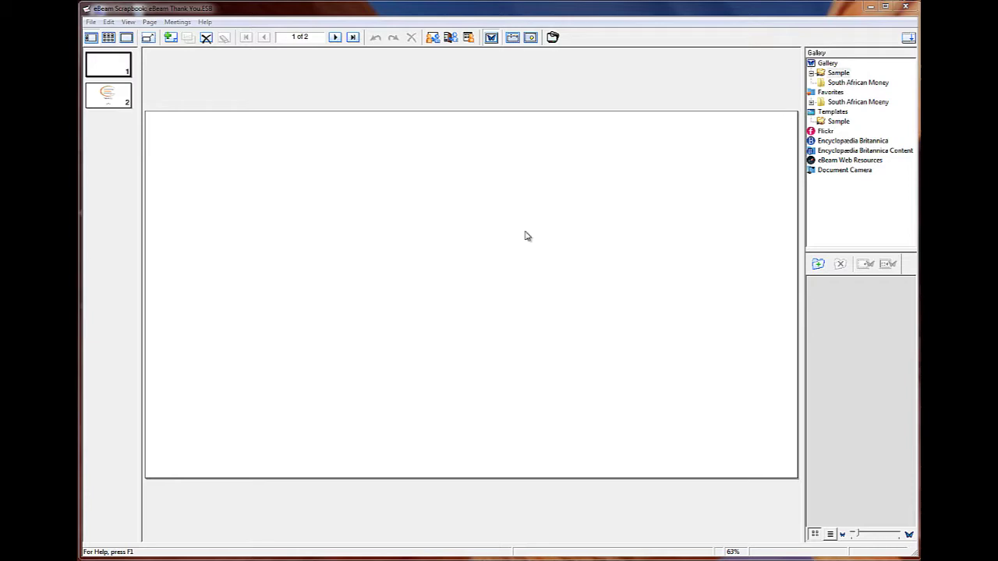
- Give page 1 a solid bright green background color (red 128, green 255, blue 0)
right_click(469, 223)
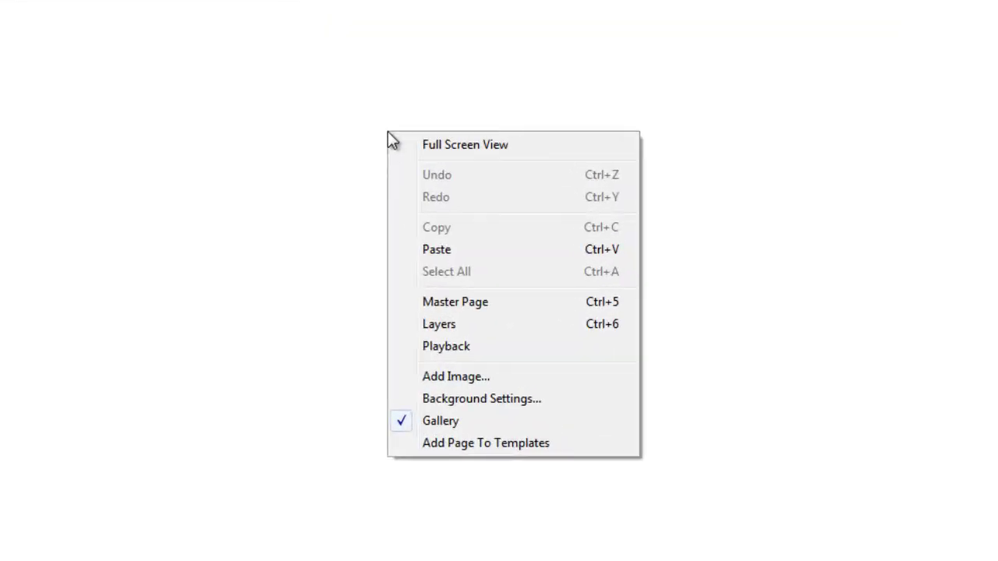
click(515, 398)
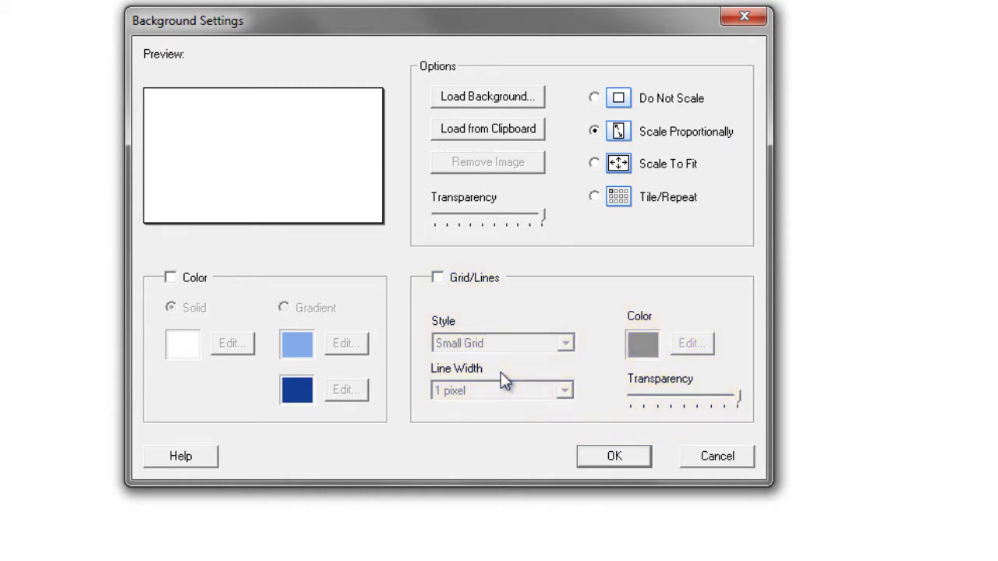
click(171, 278)
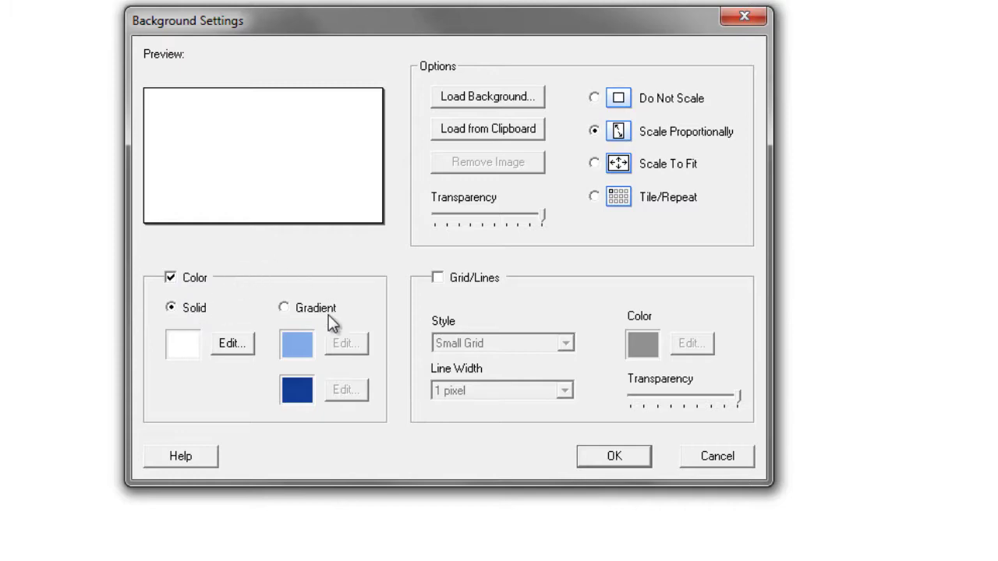
click(233, 344)
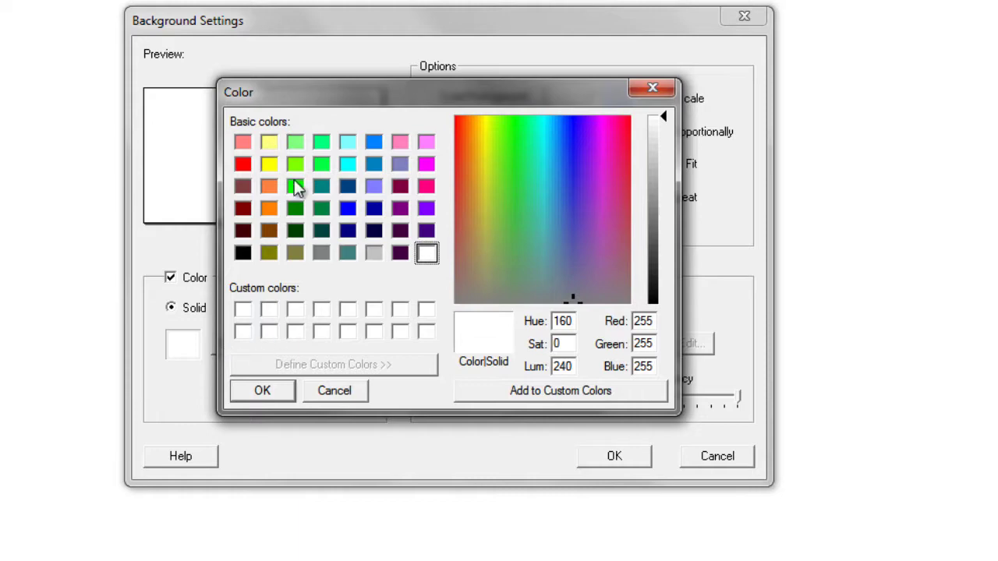
click(295, 164)
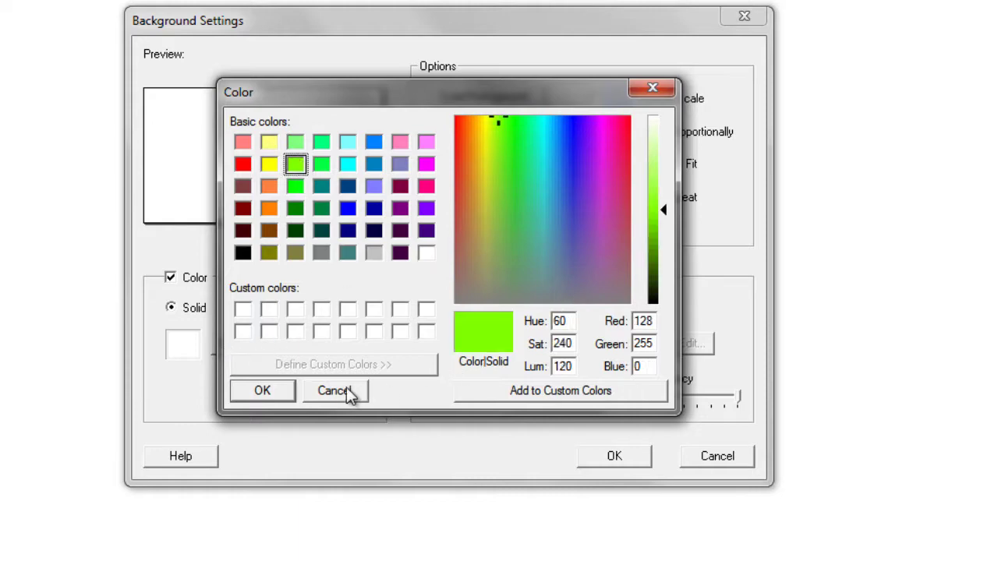
click(262, 392)
click(611, 456)
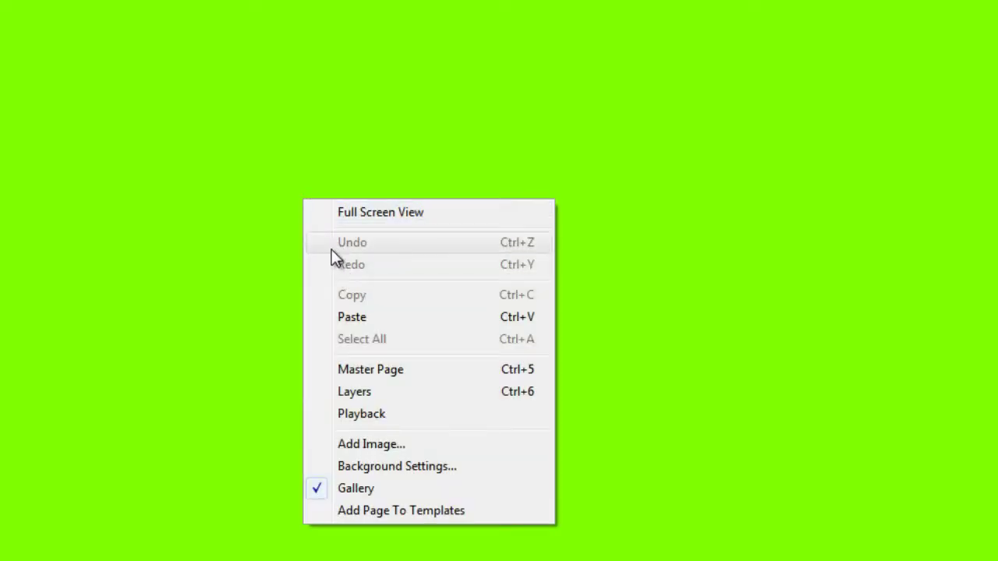
- Lighten the page's solid background color to a pale green
click(405, 467)
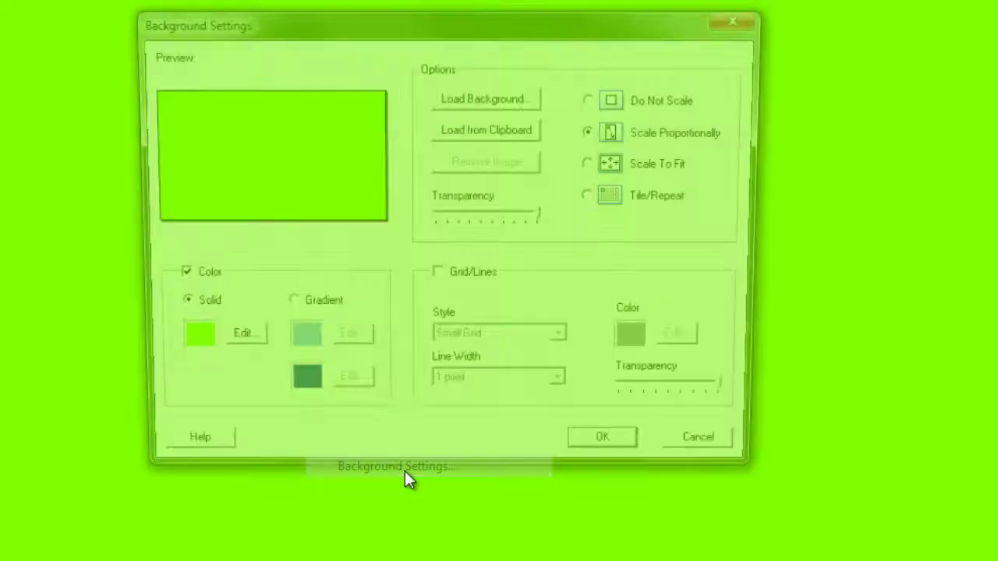
click(230, 343)
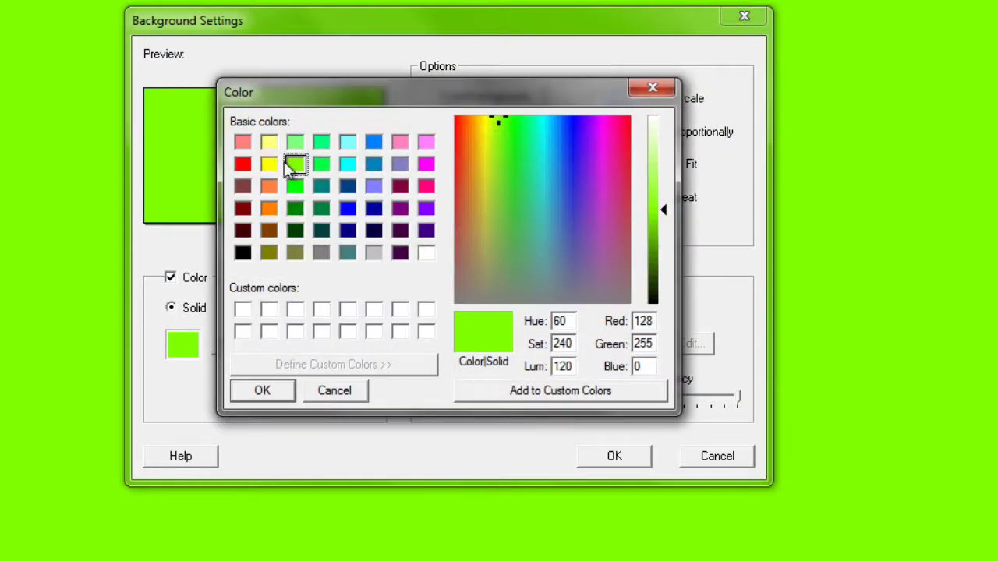
click(261, 392)
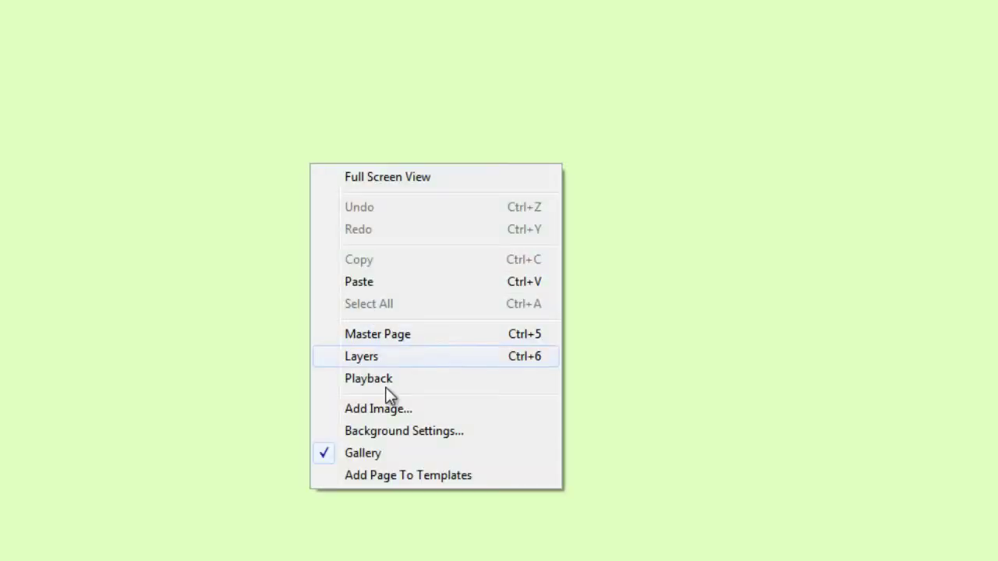
- Turn off the solid background color, and re-enable color as a gradient with light cyan (128, 255, 255) as its first color
click(401, 431)
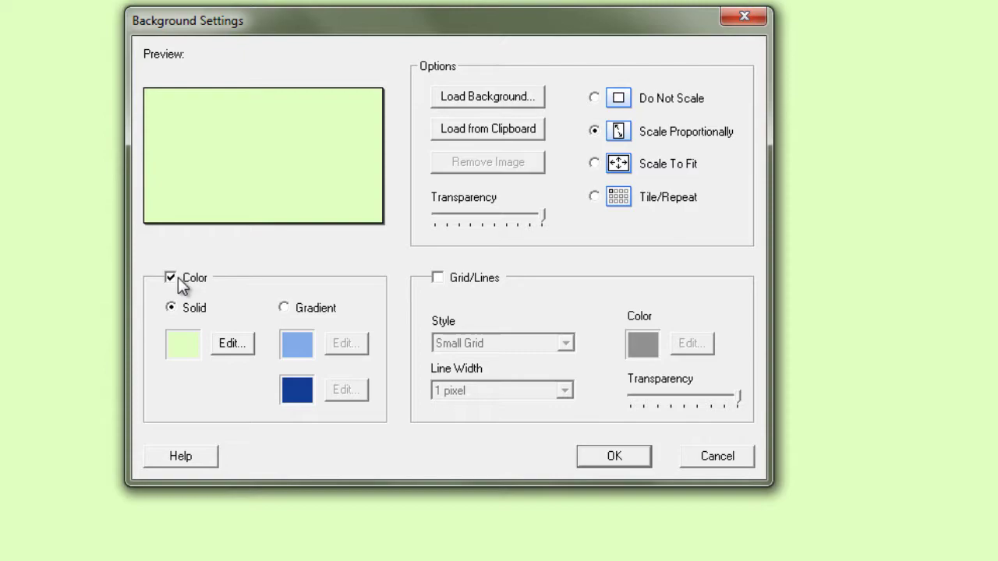
click(171, 279)
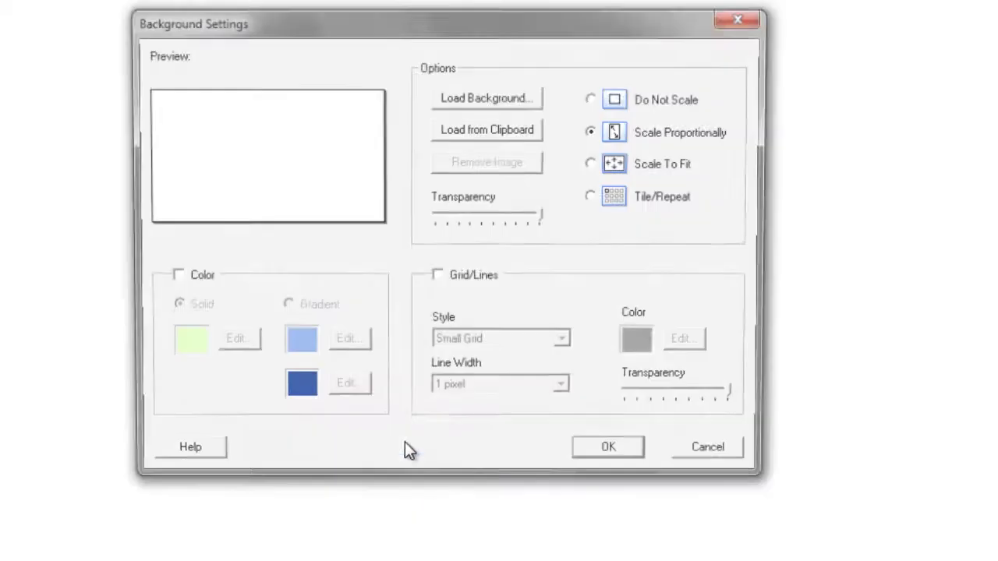
click(171, 278)
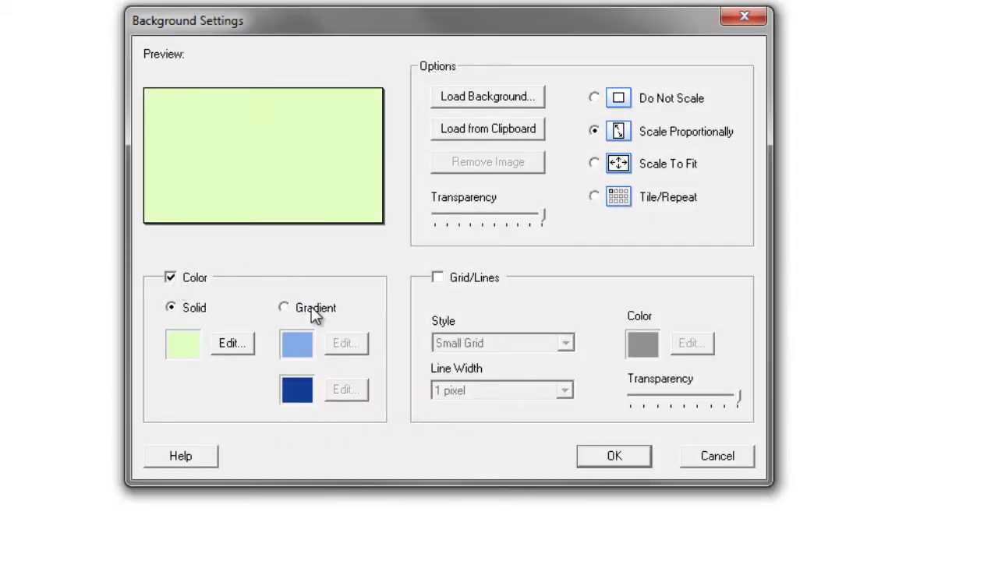
click(286, 311)
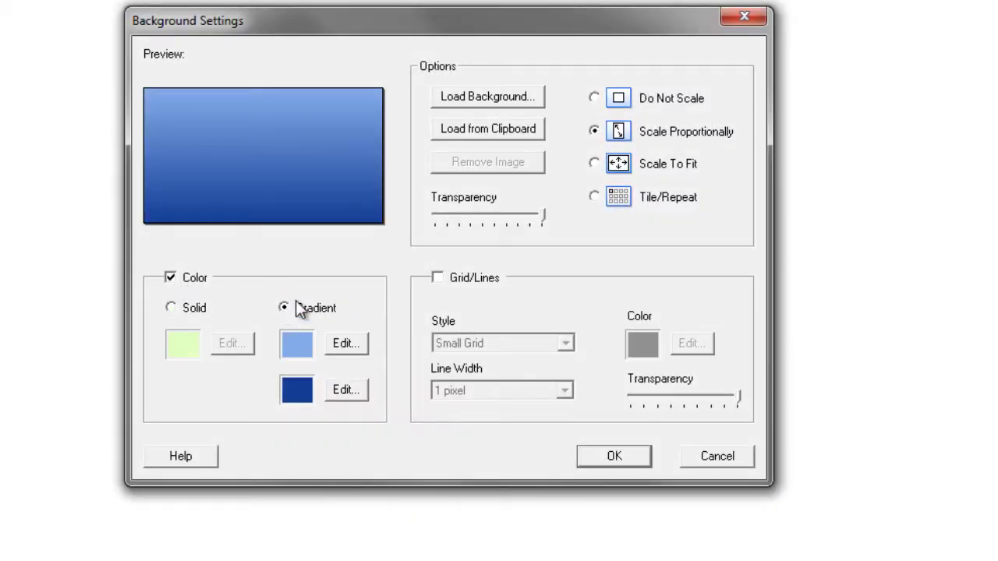
click(343, 346)
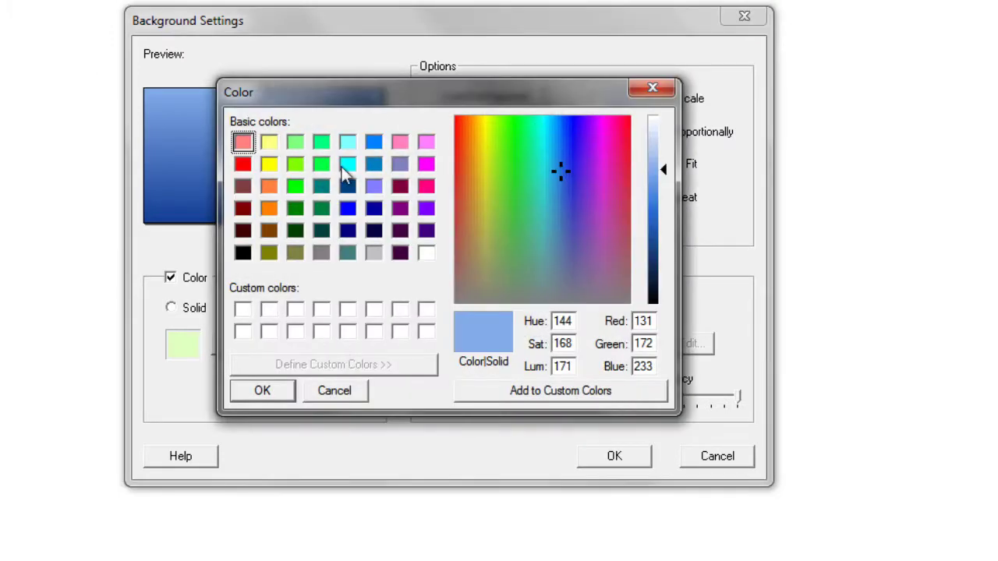
click(353, 143)
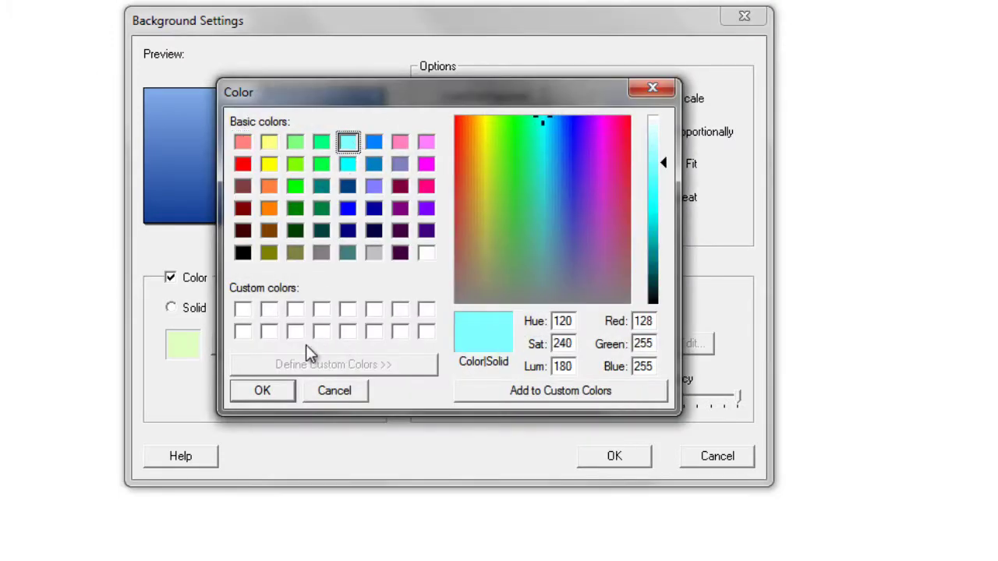
click(277, 390)
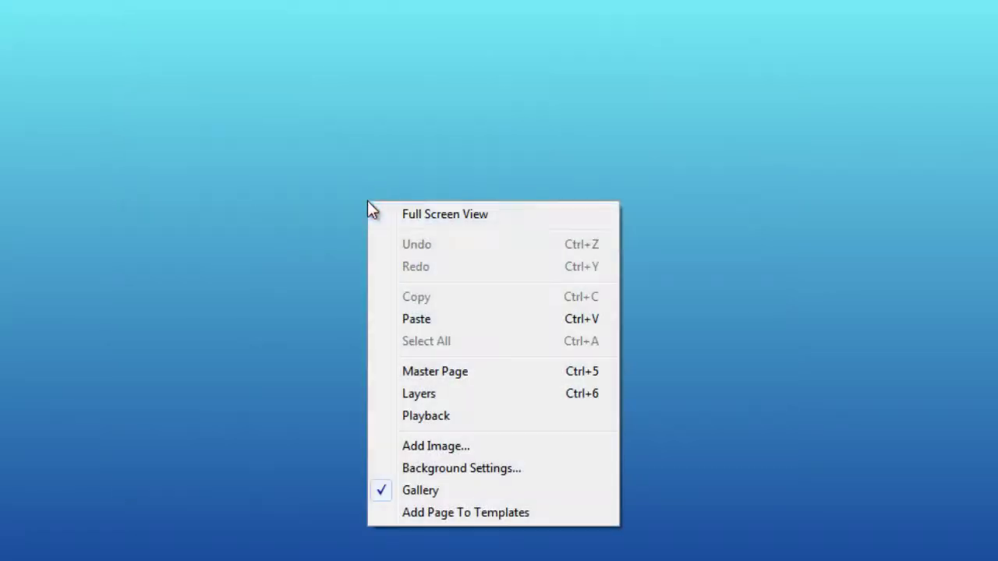
- Replace the gradient color with the image 1.jpg from the eBeam samples folder as the page background, scaled proportionally
click(452, 471)
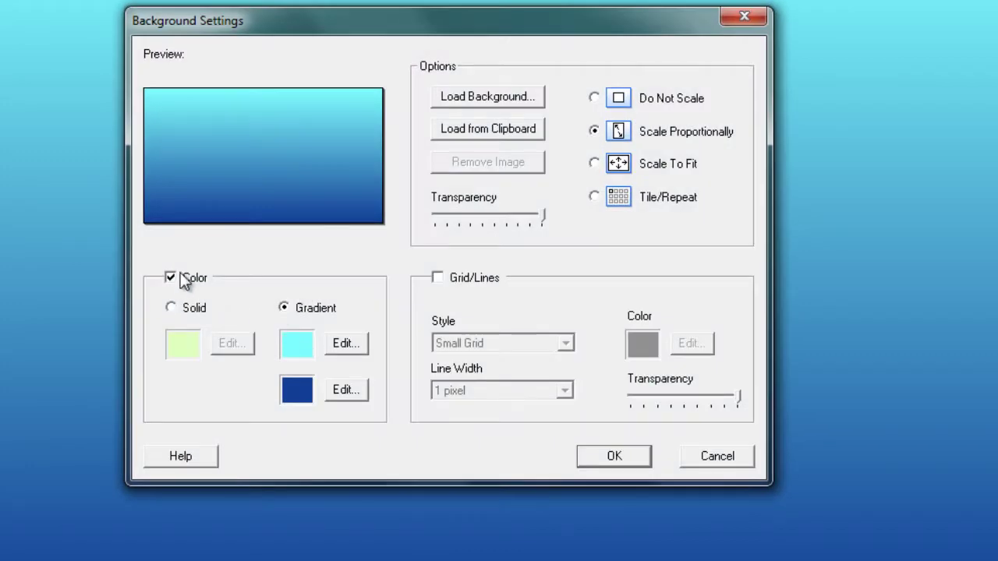
click(171, 276)
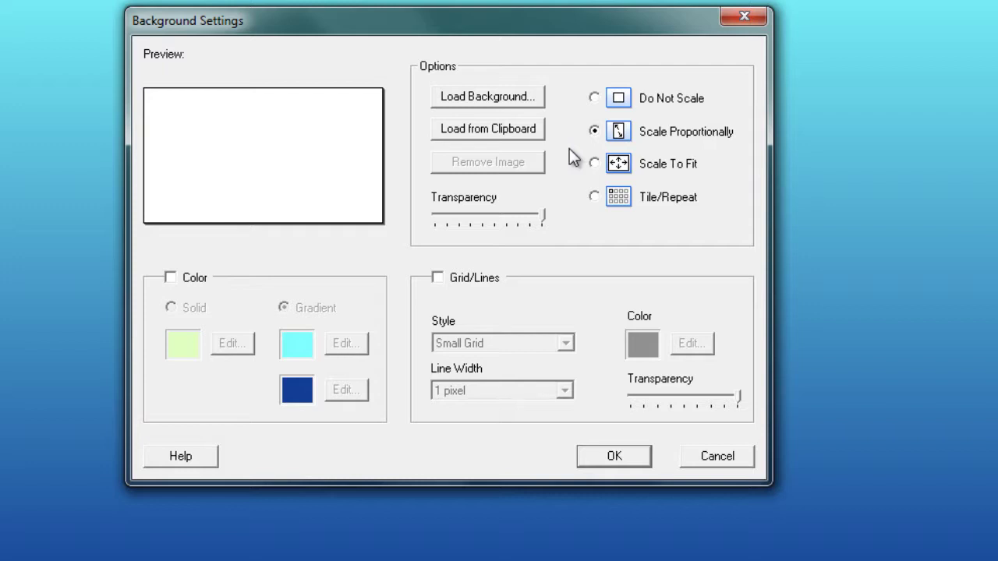
click(490, 101)
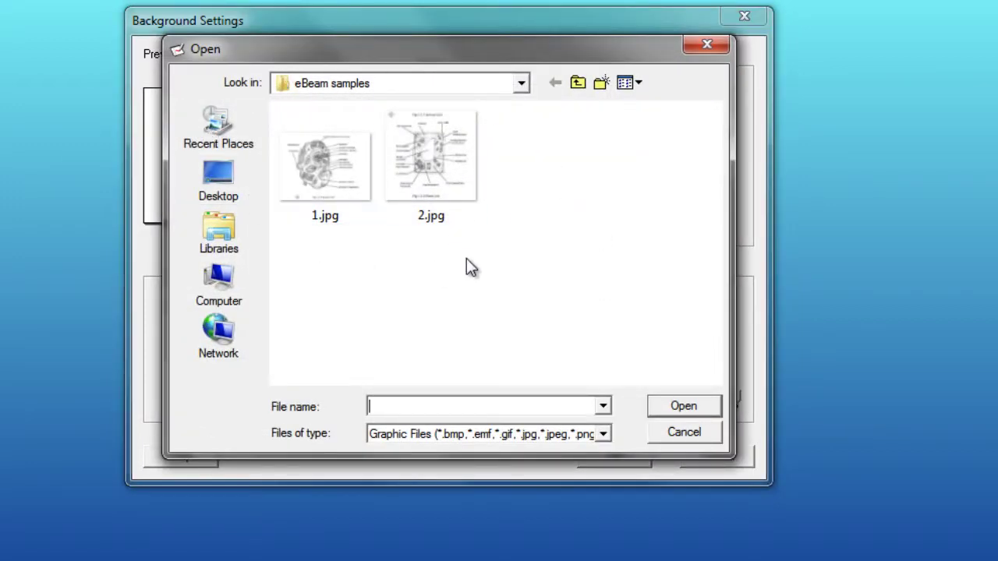
click(323, 165)
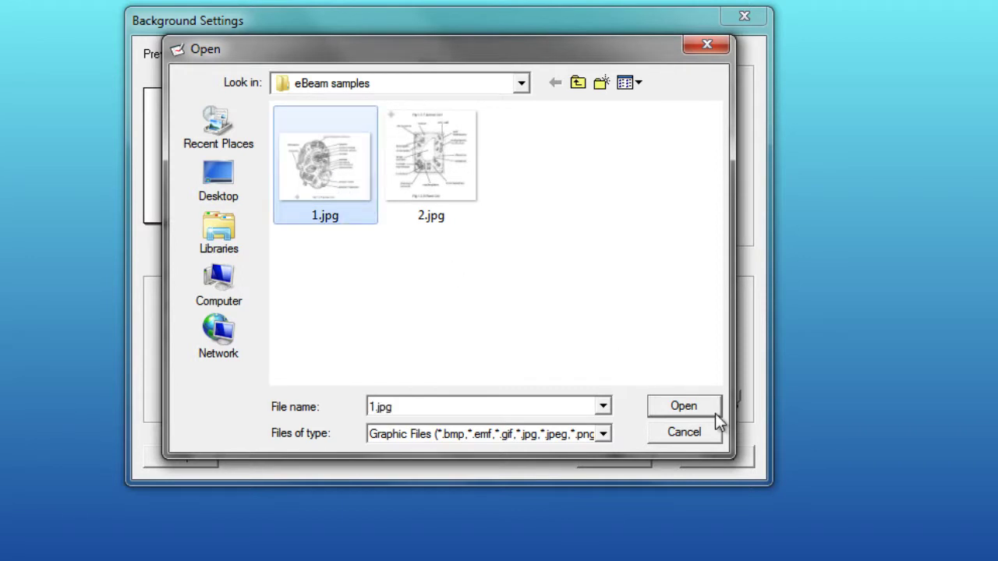
click(670, 401)
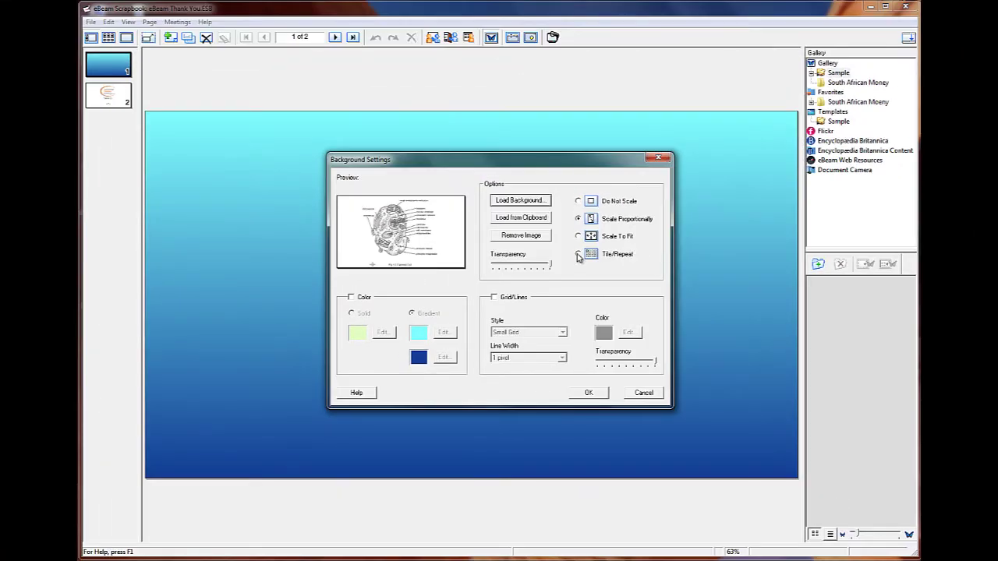
click(591, 394)
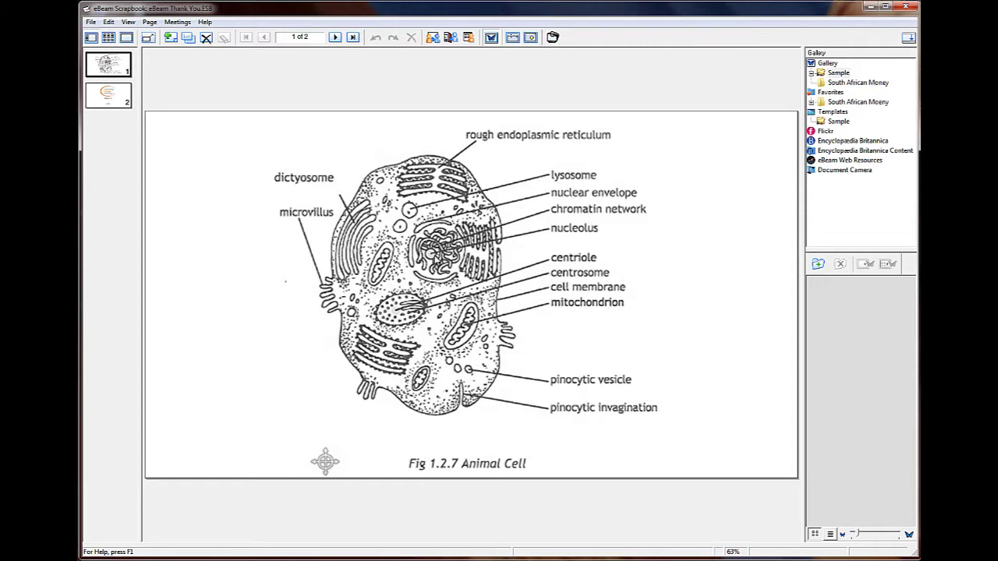
- Set the animal cell background image to Do Not Scale and apply it to the page
right_click(435, 255)
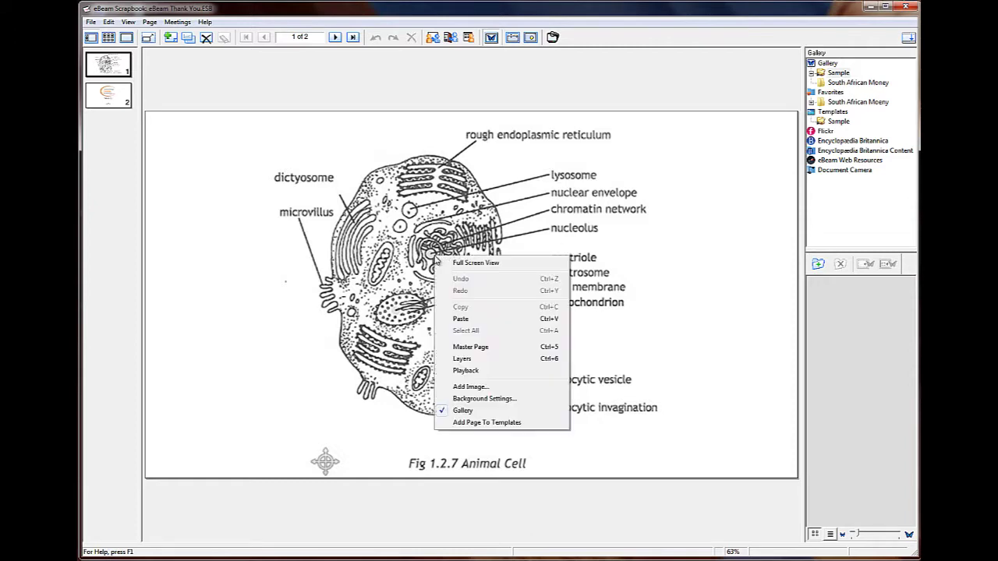
click(505, 399)
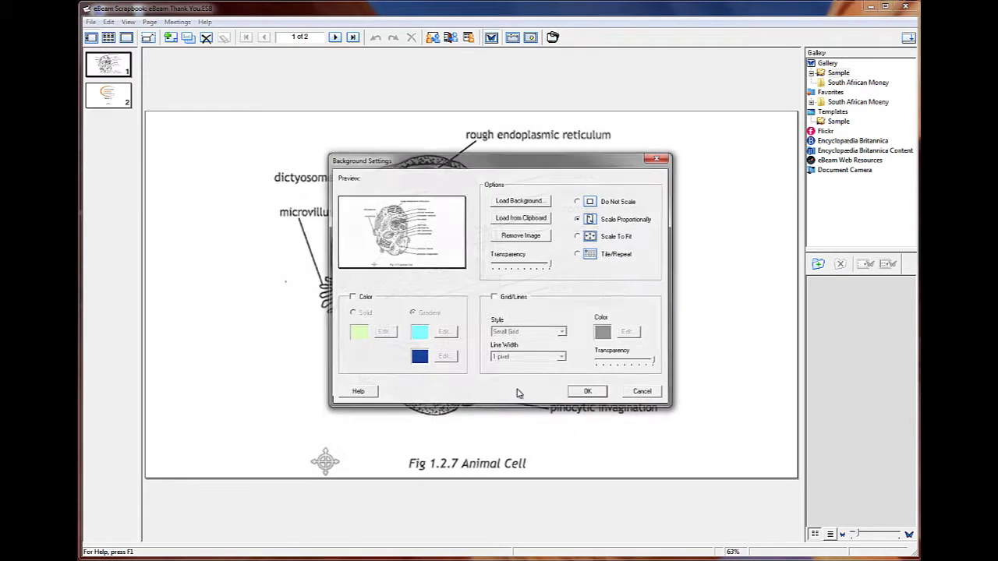
click(577, 202)
click(602, 394)
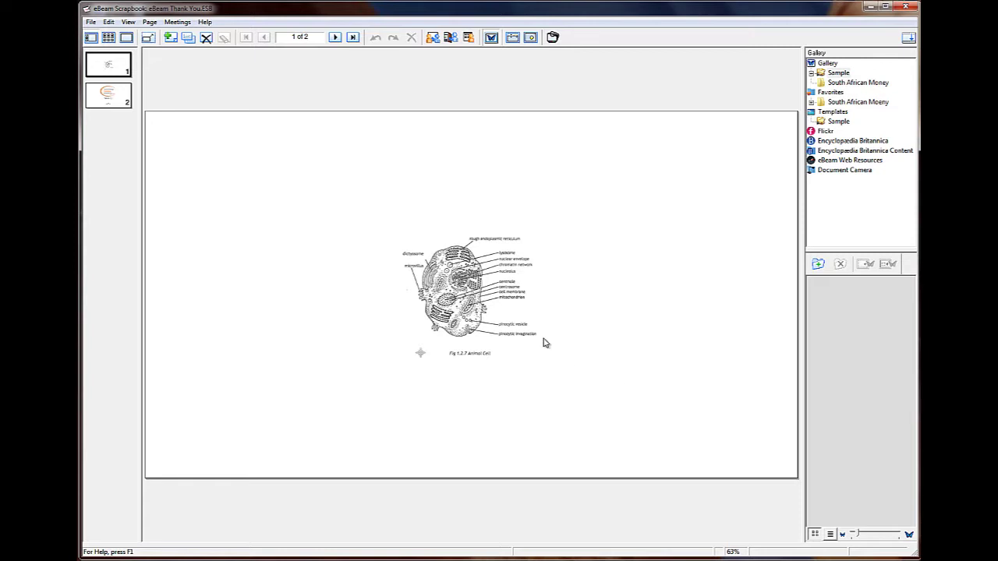
- Set the animal cell background image to Scale To Fit and apply it to the page
right_click(502, 306)
click(574, 450)
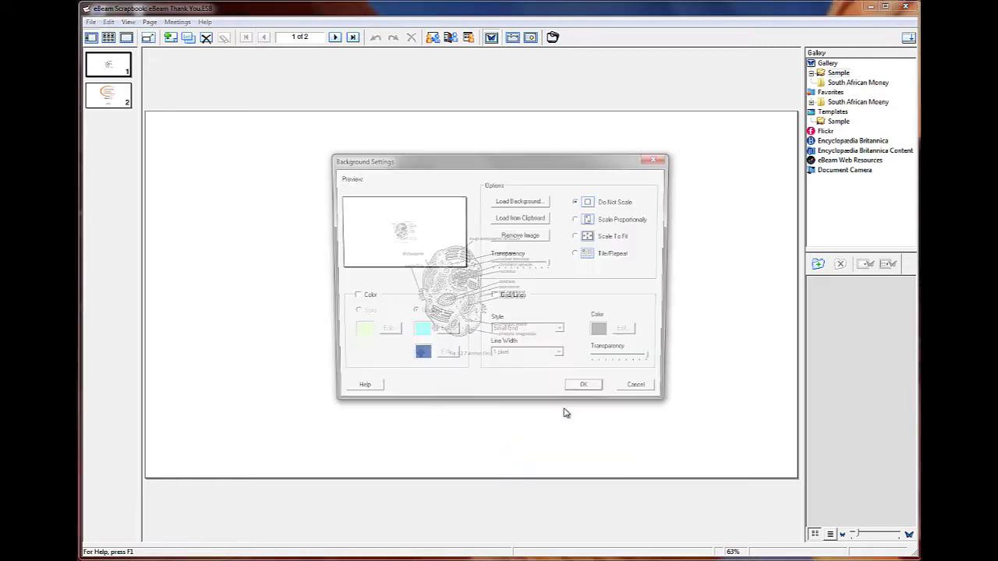
click(578, 236)
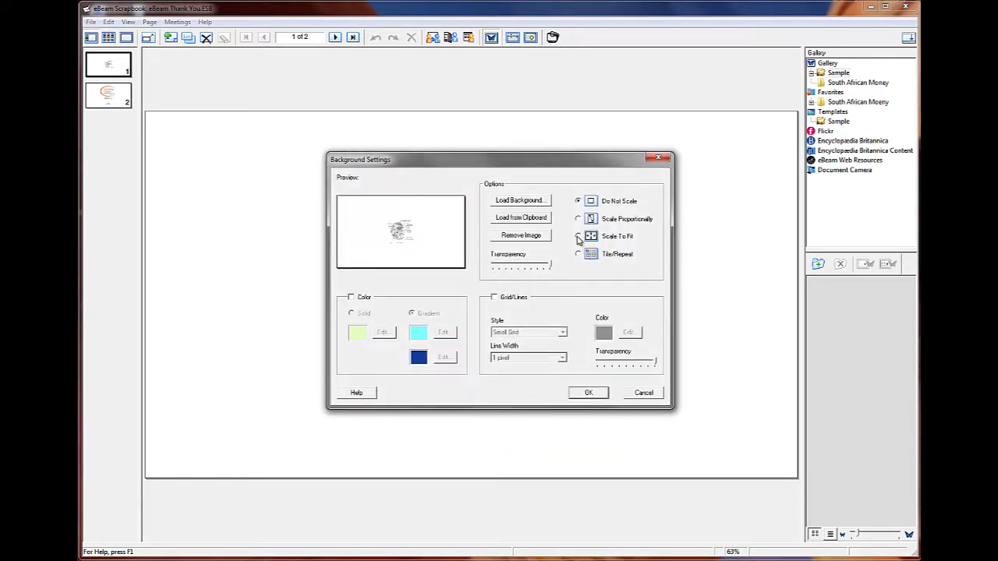
click(588, 395)
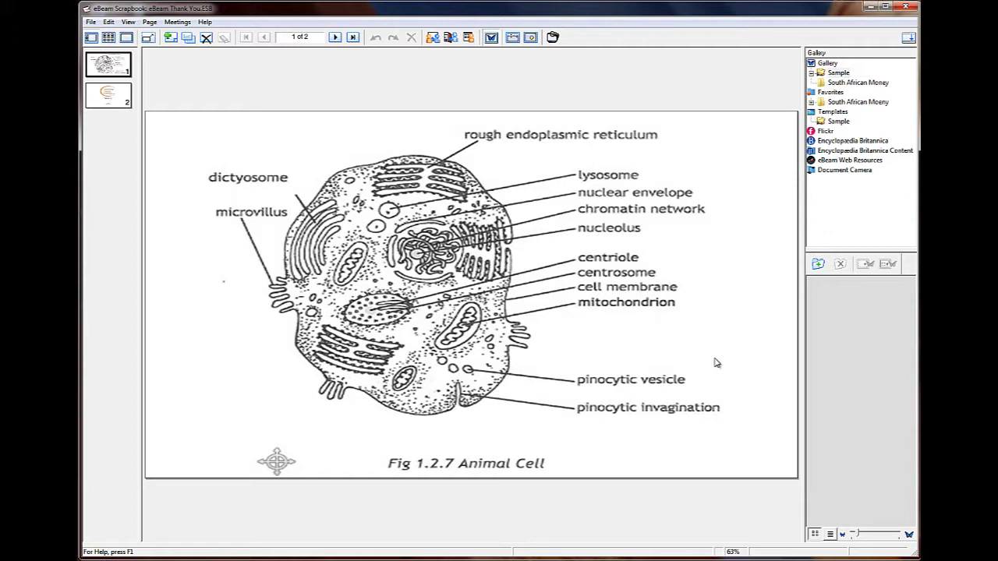
- Fade the background image by setting its transparency to about the middle of the scale
right_click(462, 276)
click(514, 424)
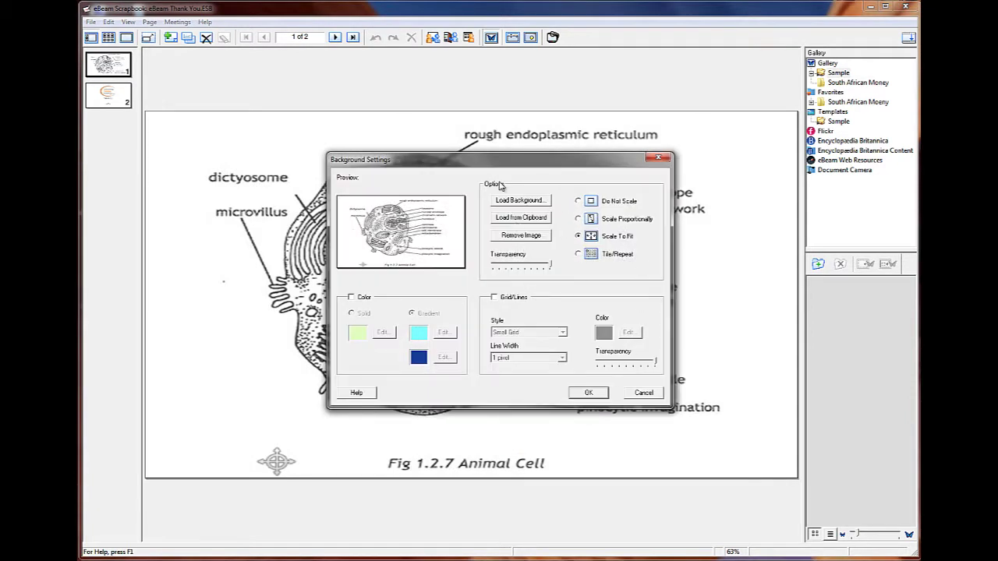
drag(492, 166, 492, 178)
drag(549, 282, 522, 289)
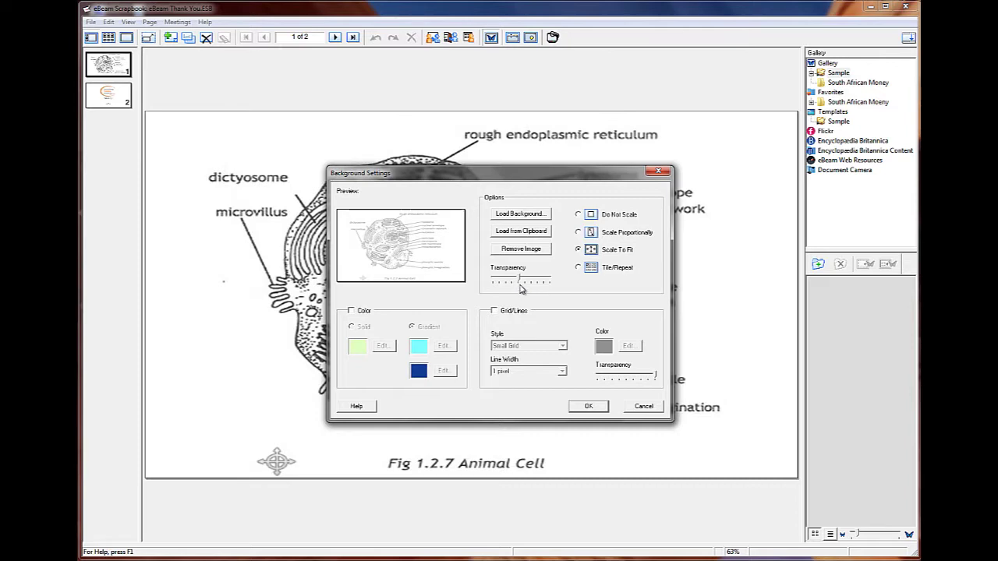
click(591, 407)
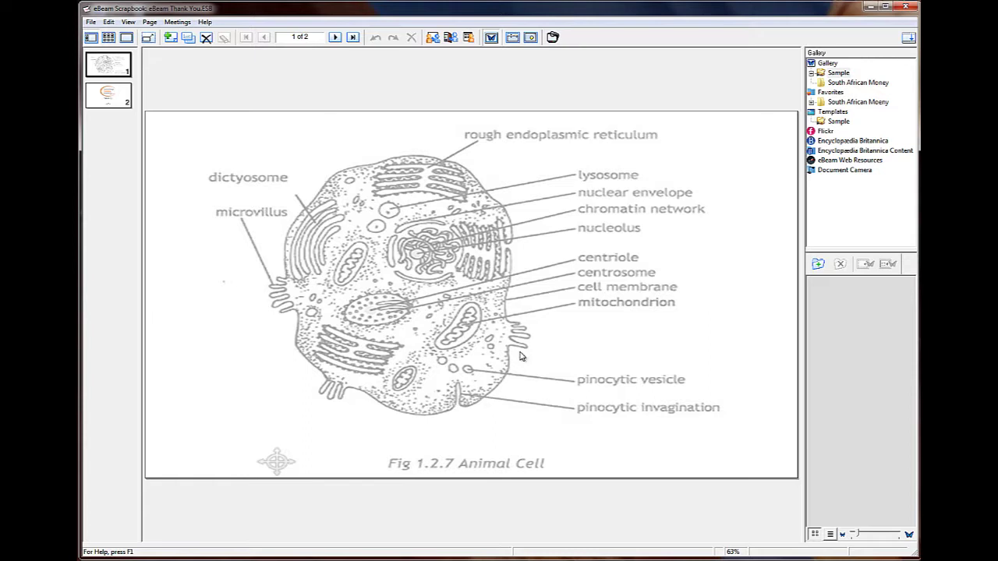
- Remove the animal cell image from the page background
right_click(502, 326)
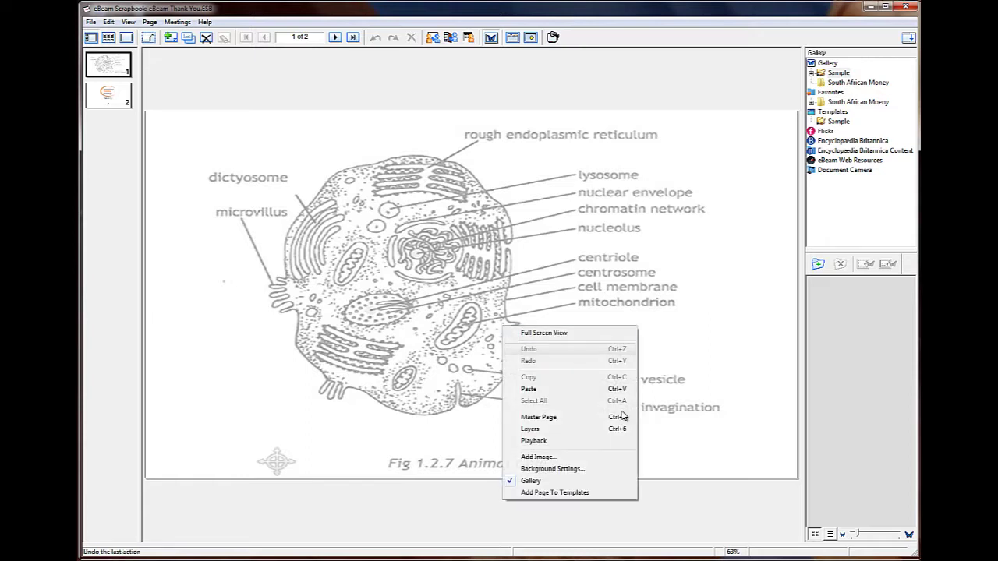
click(577, 469)
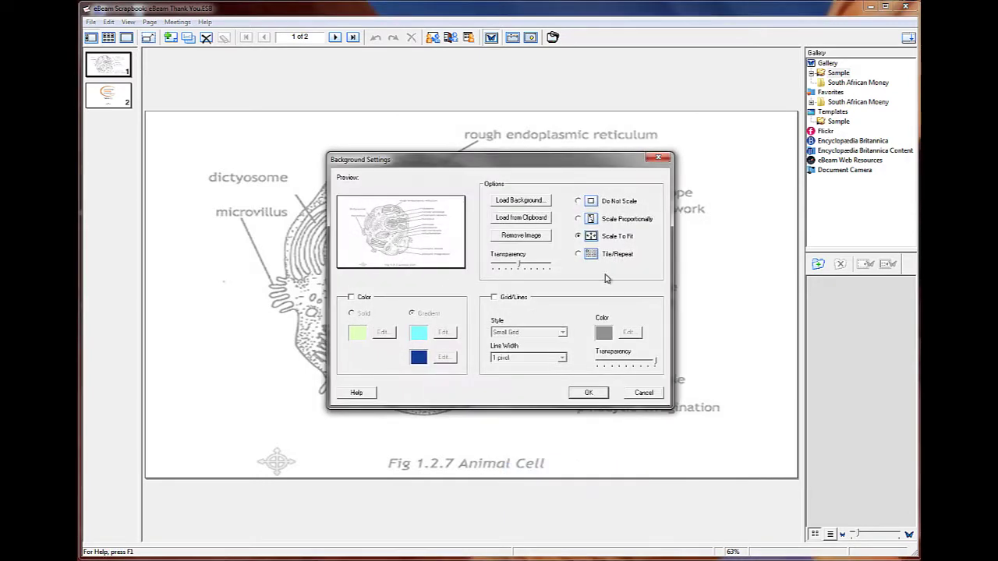
click(518, 240)
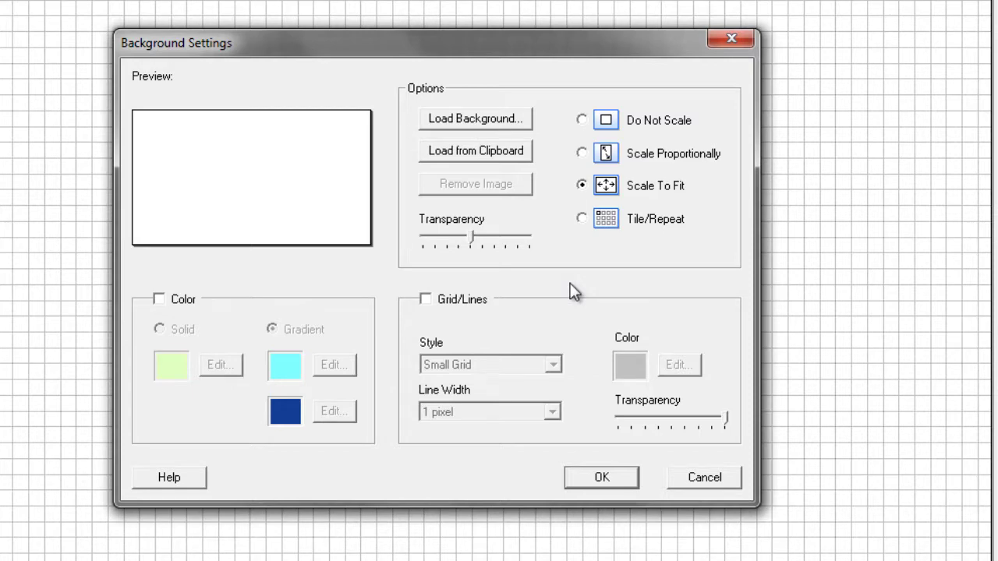
- Turn on the page's grid lines, try the Large Grid and Small Lines styles, and settle on Large Lines
click(425, 301)
click(553, 364)
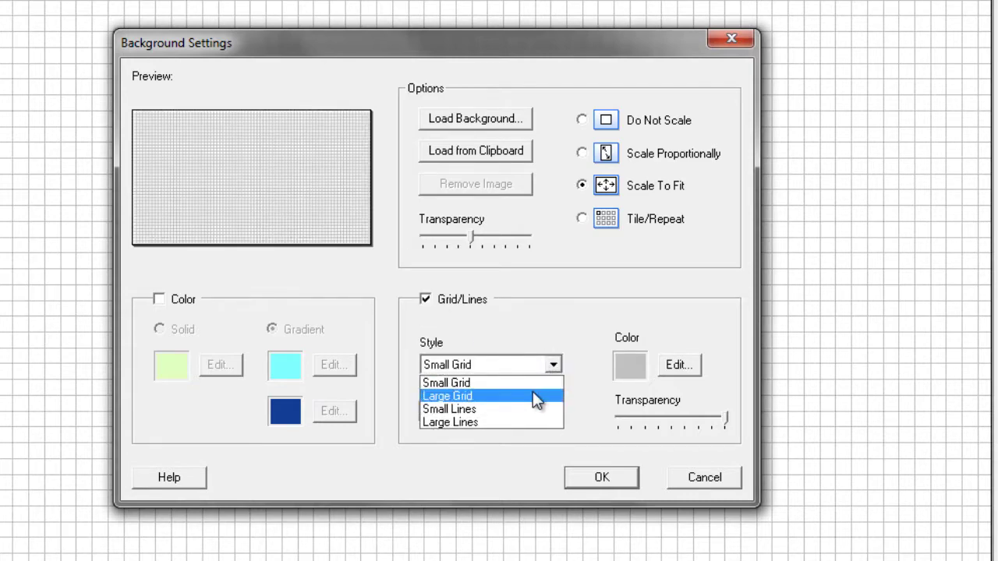
click(533, 395)
click(553, 365)
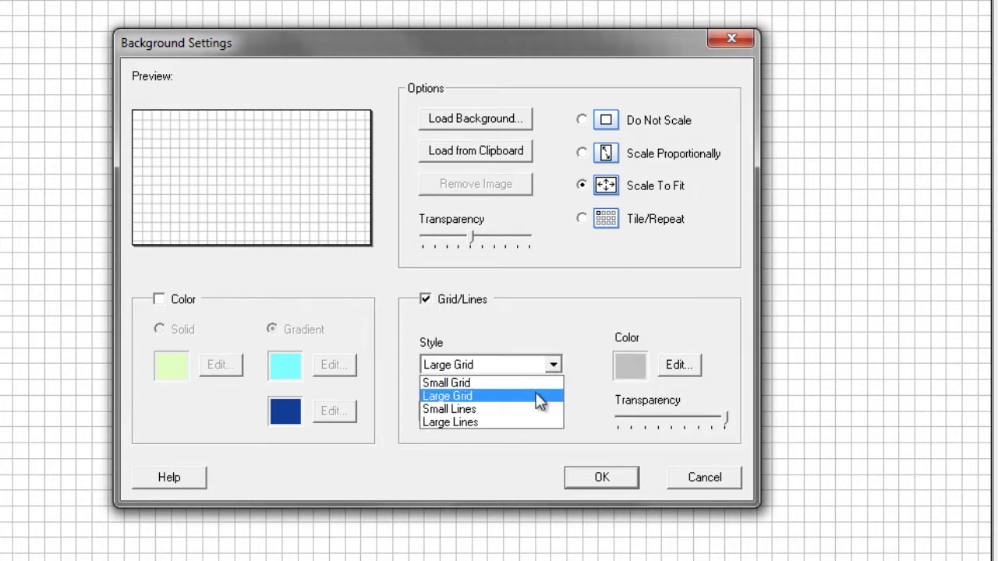
click(535, 409)
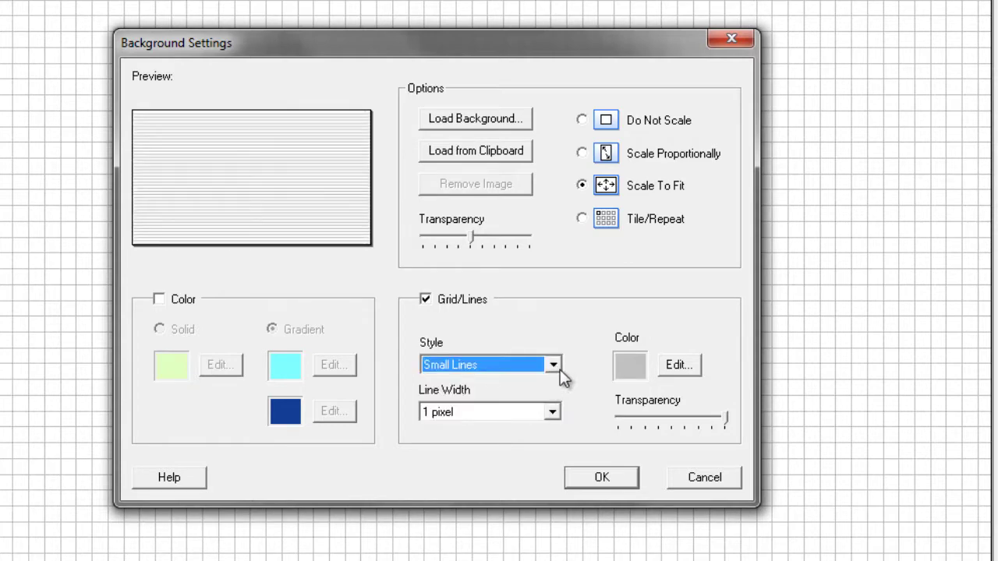
click(556, 368)
click(547, 418)
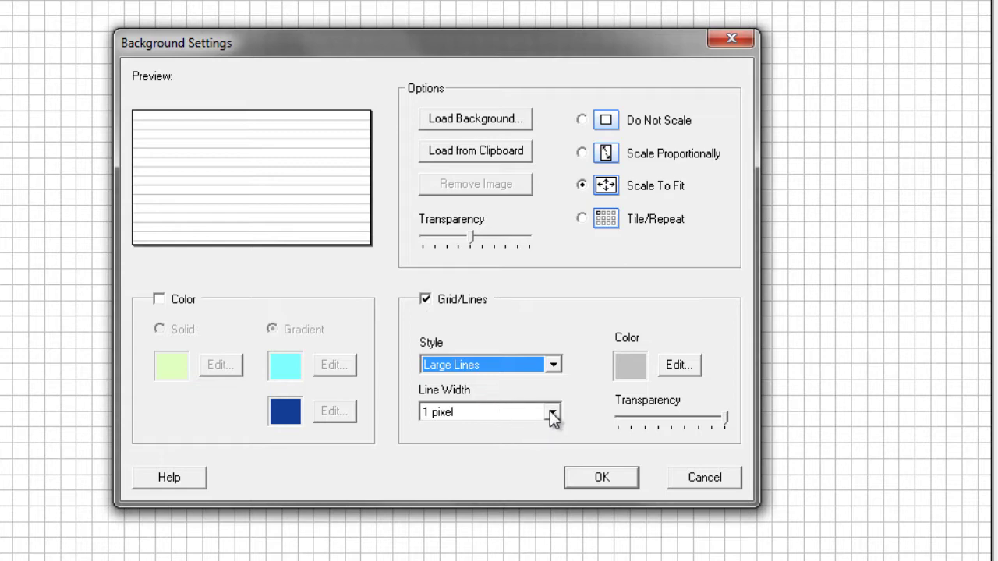
- Set the width of the large lines to 10 pixels and apply it to the page
click(551, 416)
click(555, 455)
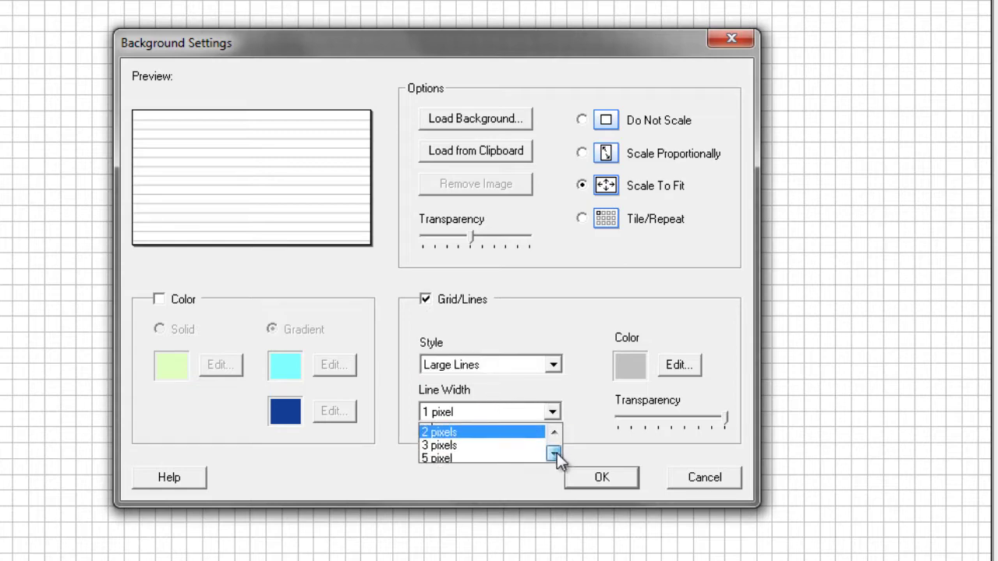
click(554, 455)
click(508, 457)
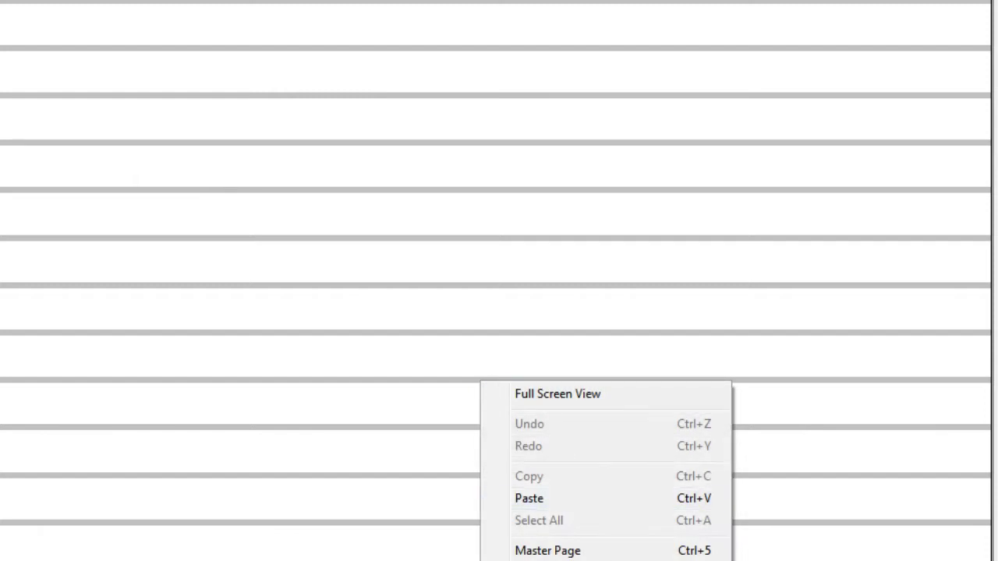
- Reopen the background settings, set the line width to 1 pixel, and apply it to the page
click(593, 492)
click(552, 410)
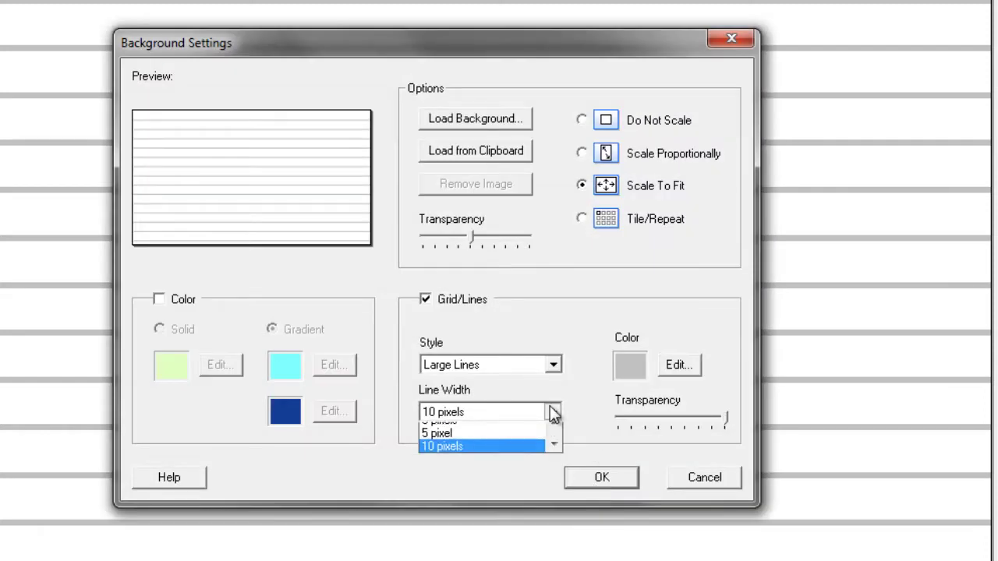
click(552, 434)
click(552, 433)
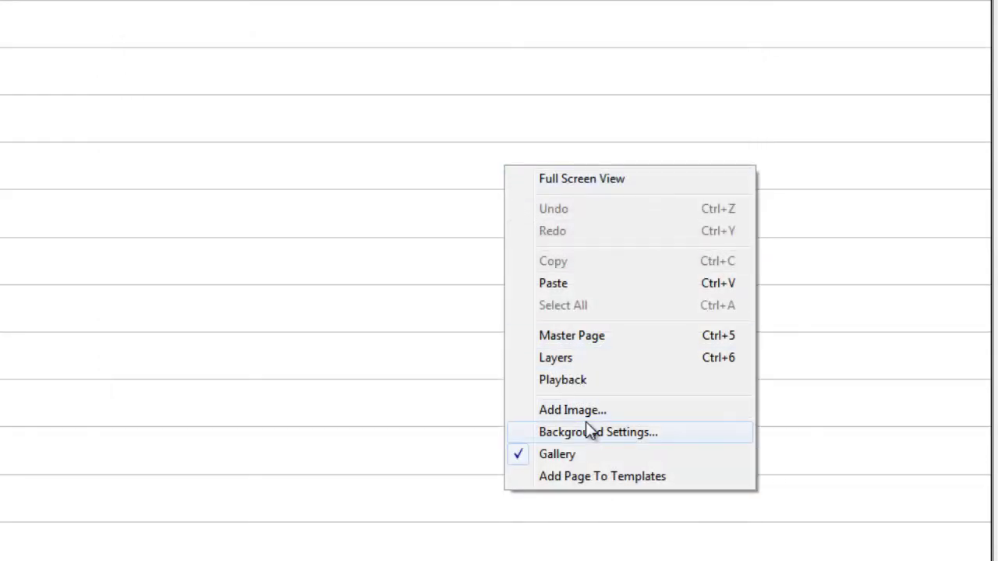
- Change the color of the page's large lines to blue in the background settings
click(590, 434)
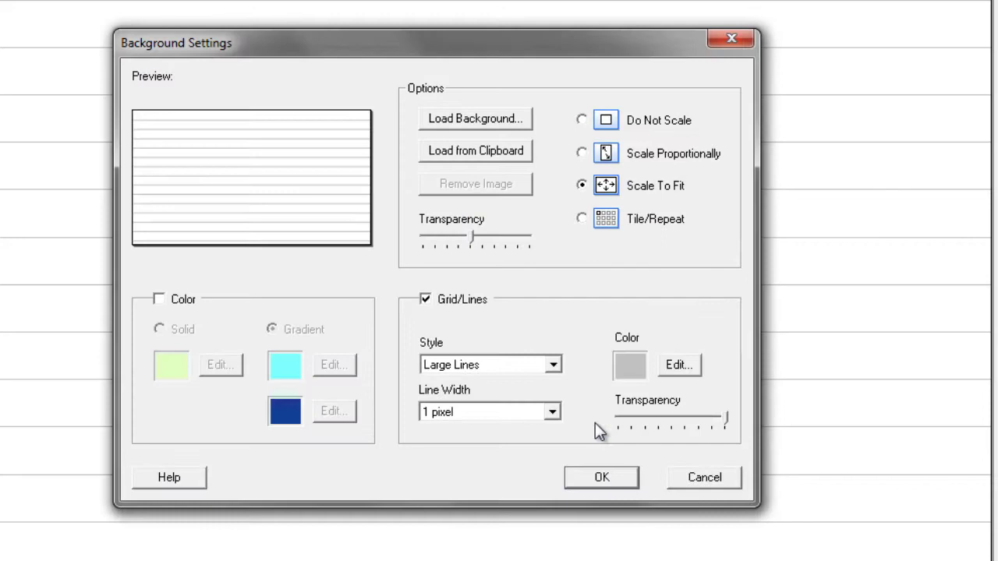
click(553, 412)
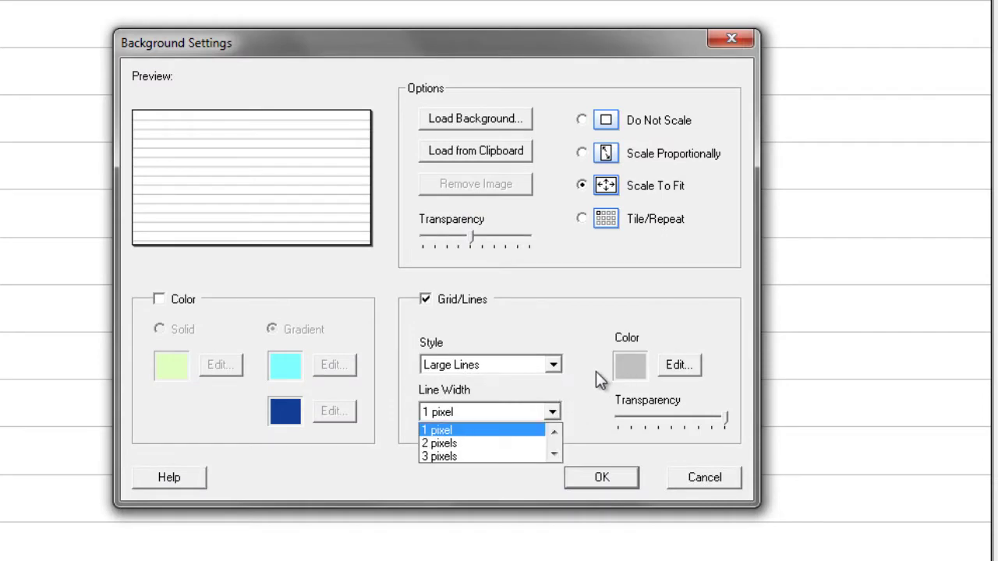
click(677, 364)
click(676, 364)
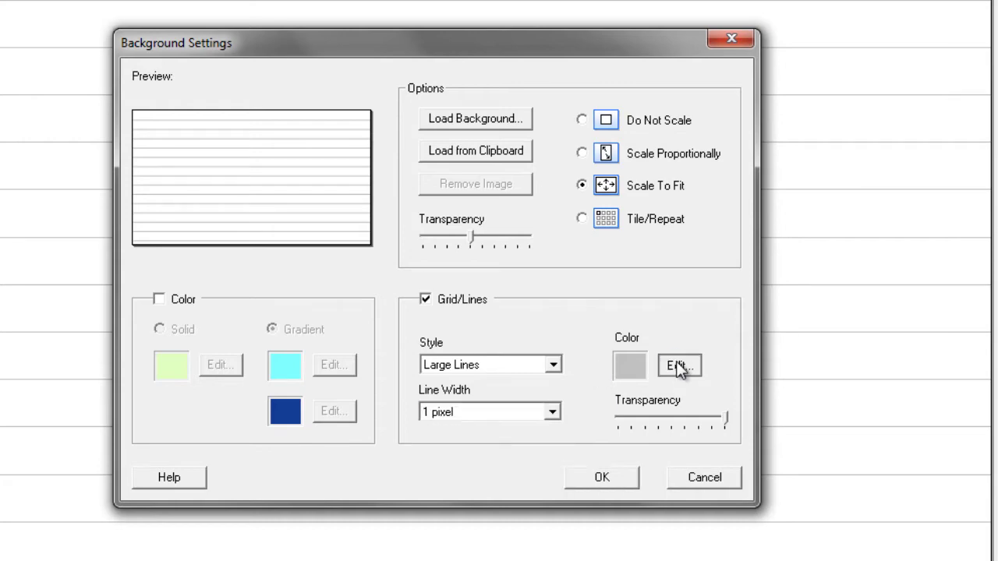
click(335, 230)
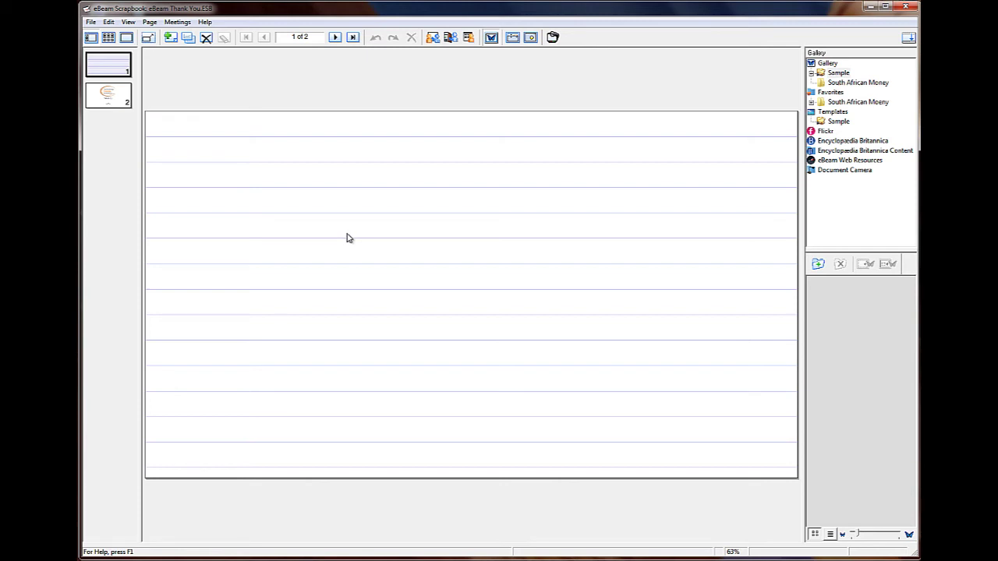
- Review the page's background settings for the ruled page and accept them
click(148, 21)
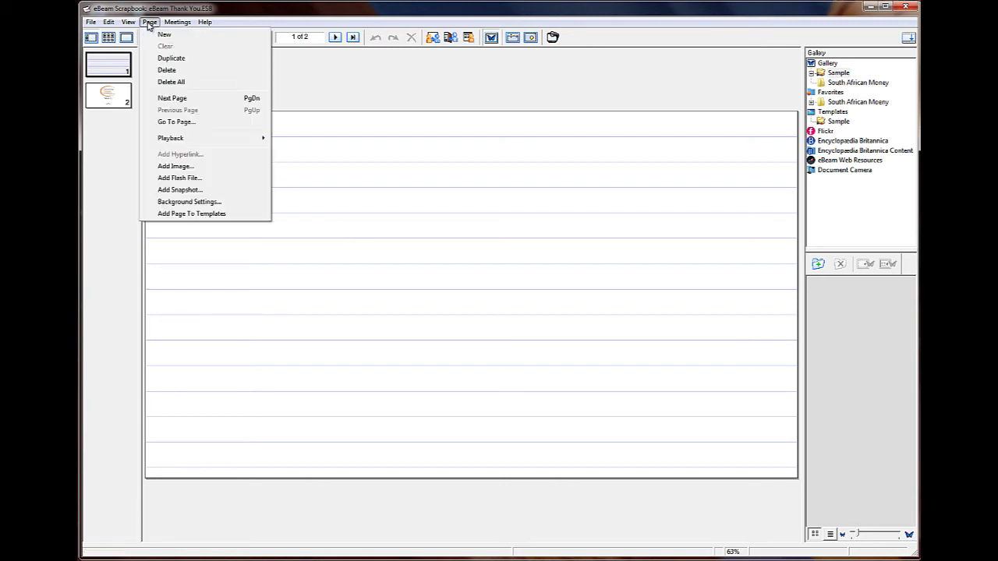
click(189, 202)
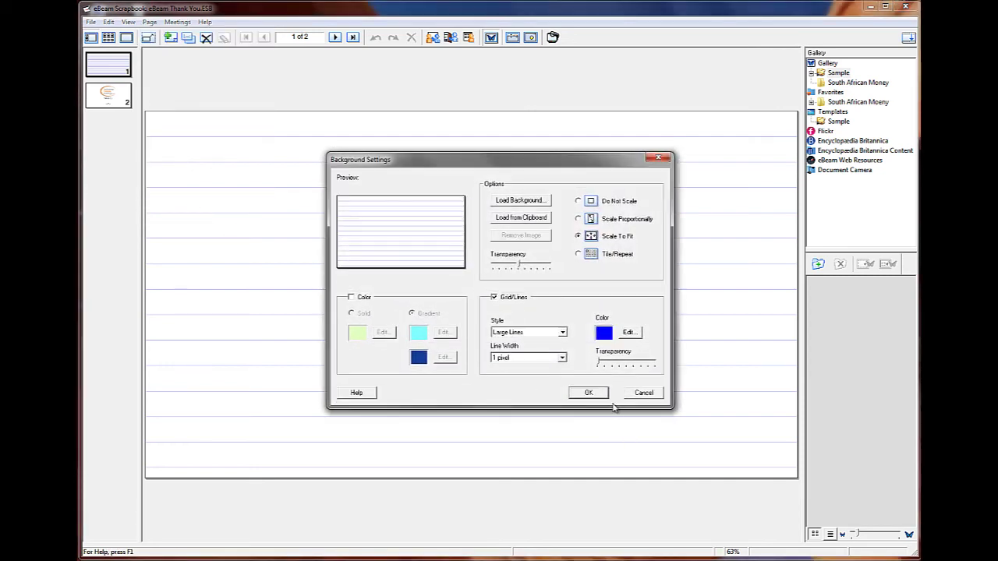
click(589, 393)
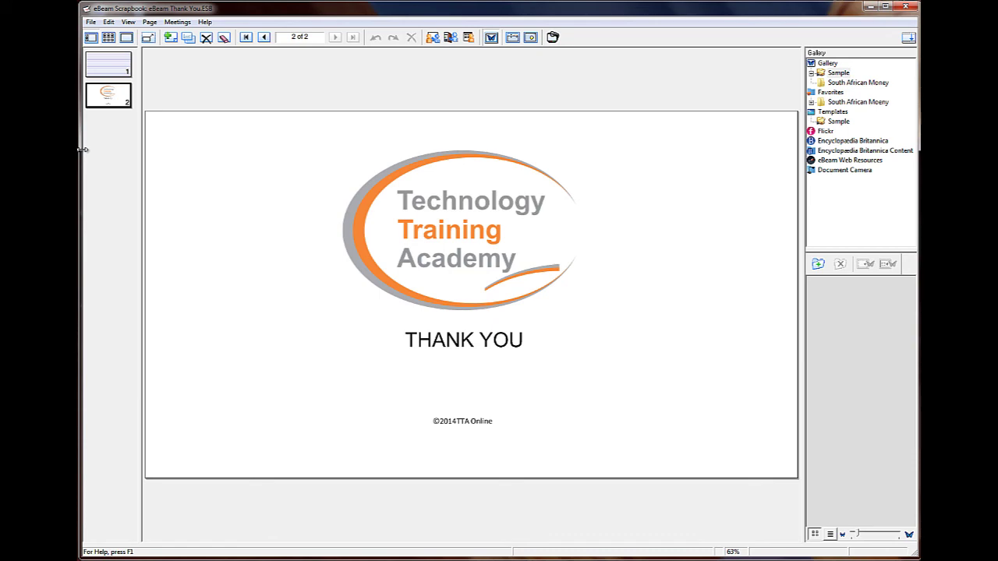